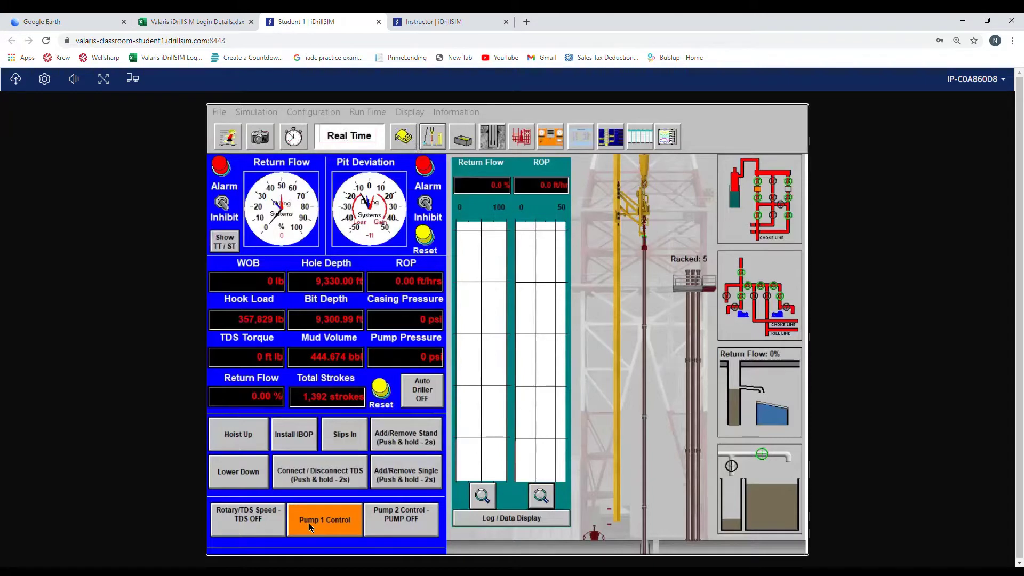
- Step pump 1 up in +5 increments to 70 SPM, then close its speed controls
click(324, 520)
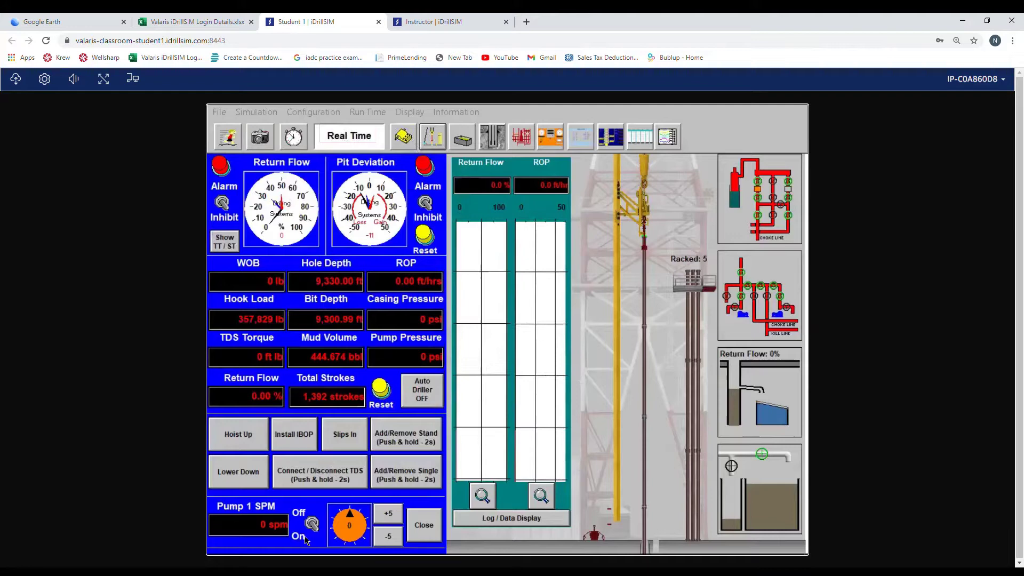
click(395, 516)
click(395, 516)
click(394, 516)
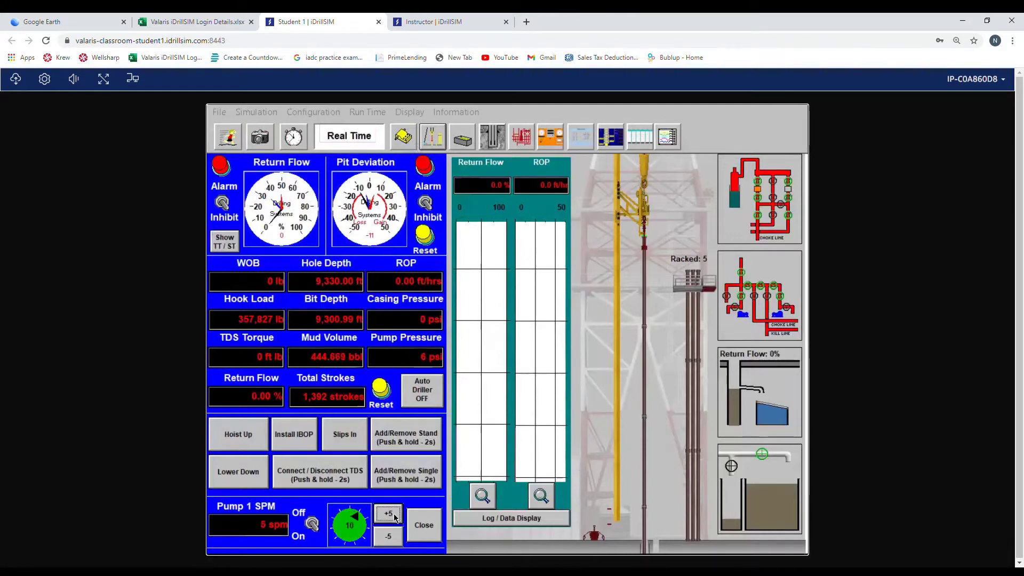
click(394, 516)
click(395, 516)
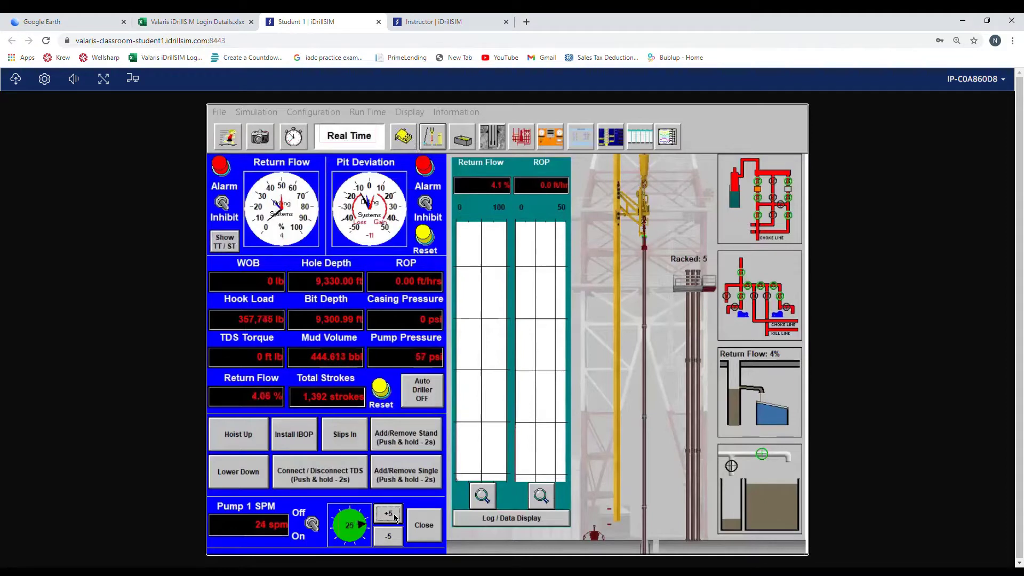
click(395, 516)
click(394, 517)
click(394, 516)
click(394, 516)
click(394, 516)
click(394, 516)
click(395, 516)
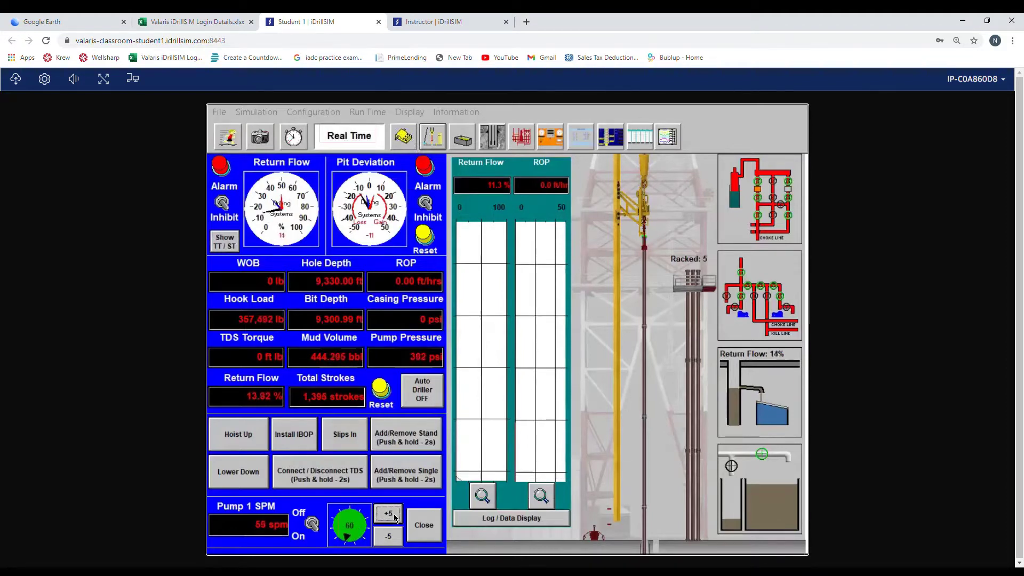
click(395, 516)
click(394, 517)
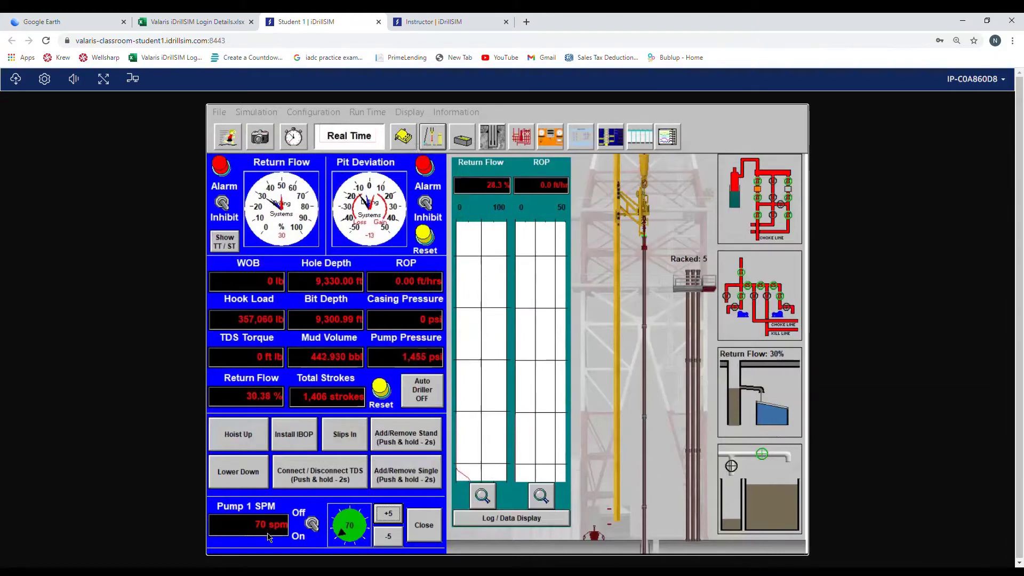
click(426, 529)
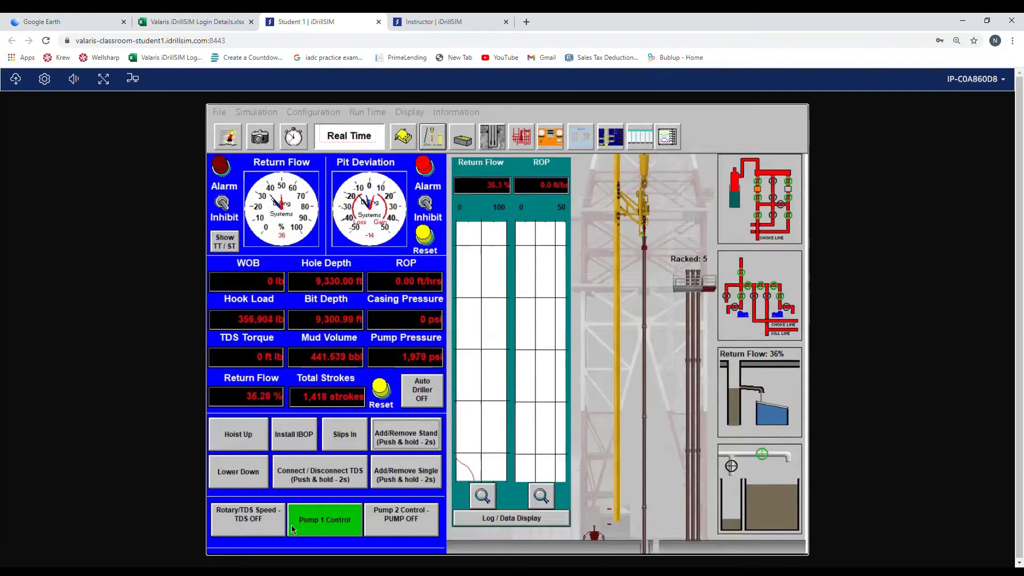
- Switch the top drive On, step it up in +5 increments to 120 rpm, and close its controls
click(255, 527)
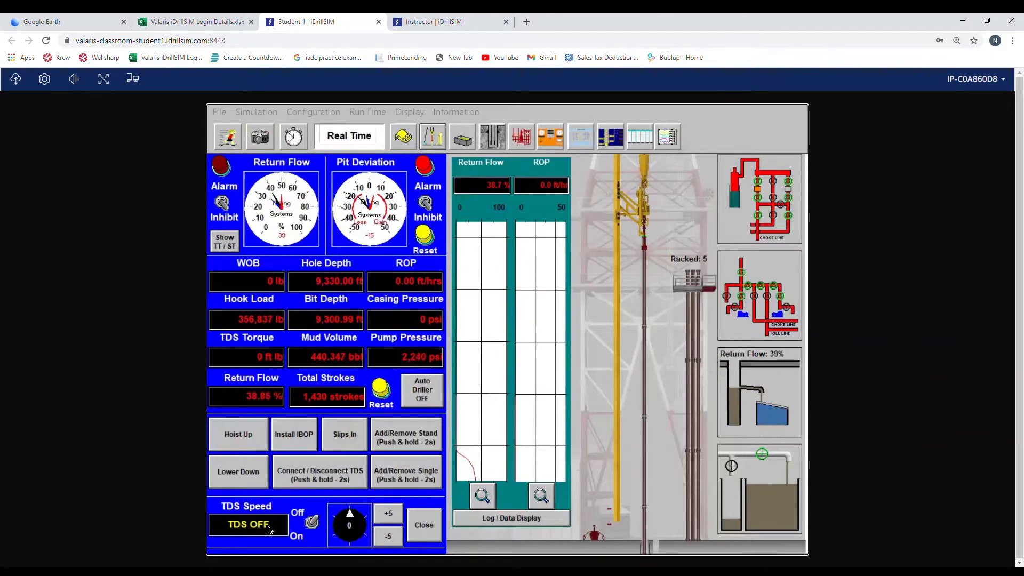
click(312, 523)
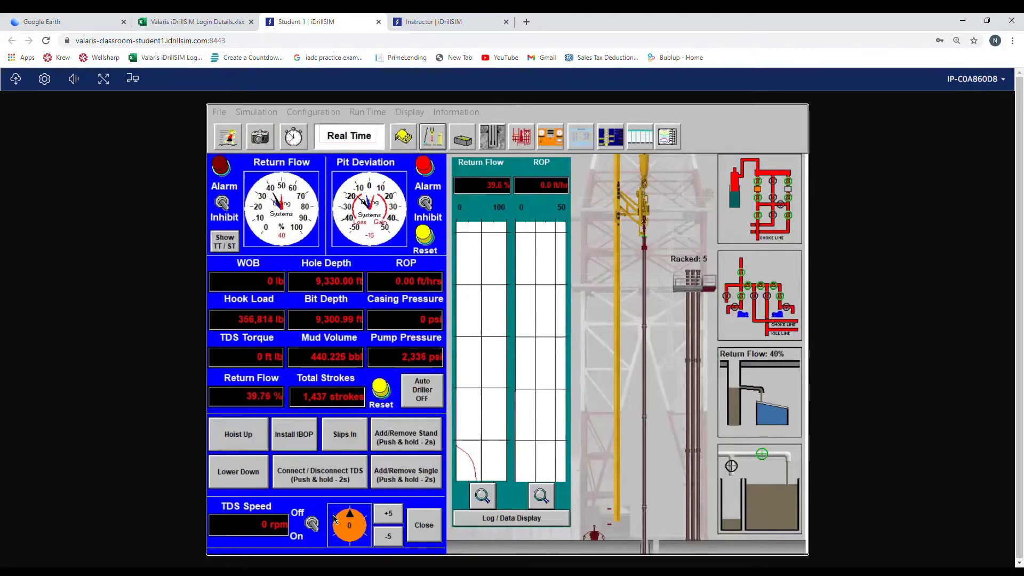
click(388, 514)
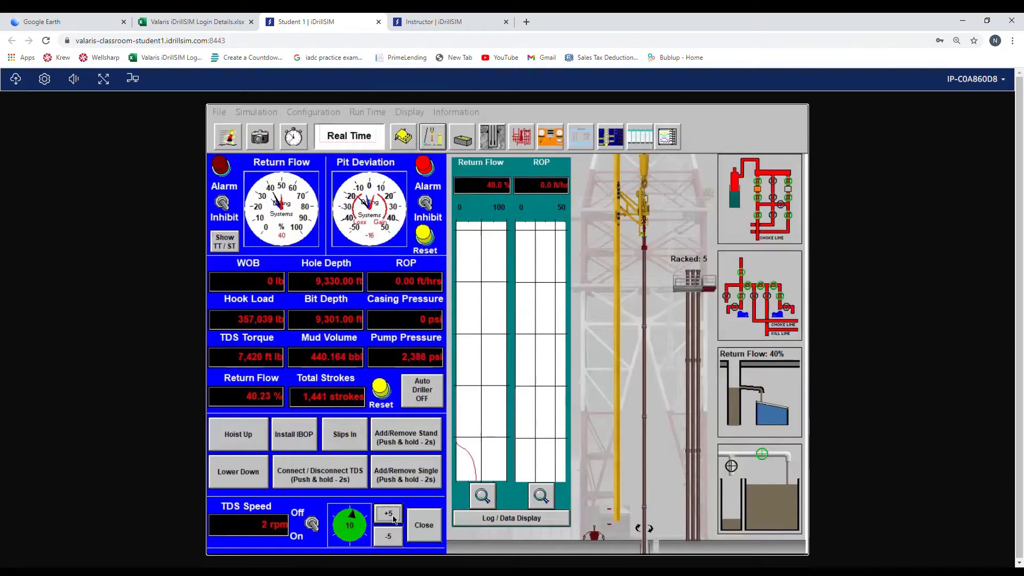
click(393, 516)
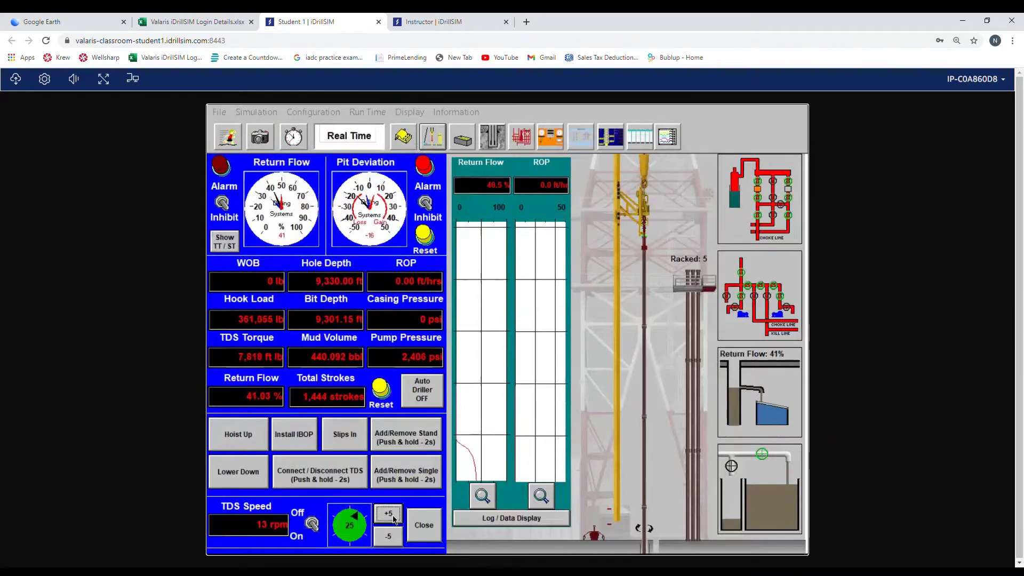
click(393, 517)
click(393, 517)
click(394, 518)
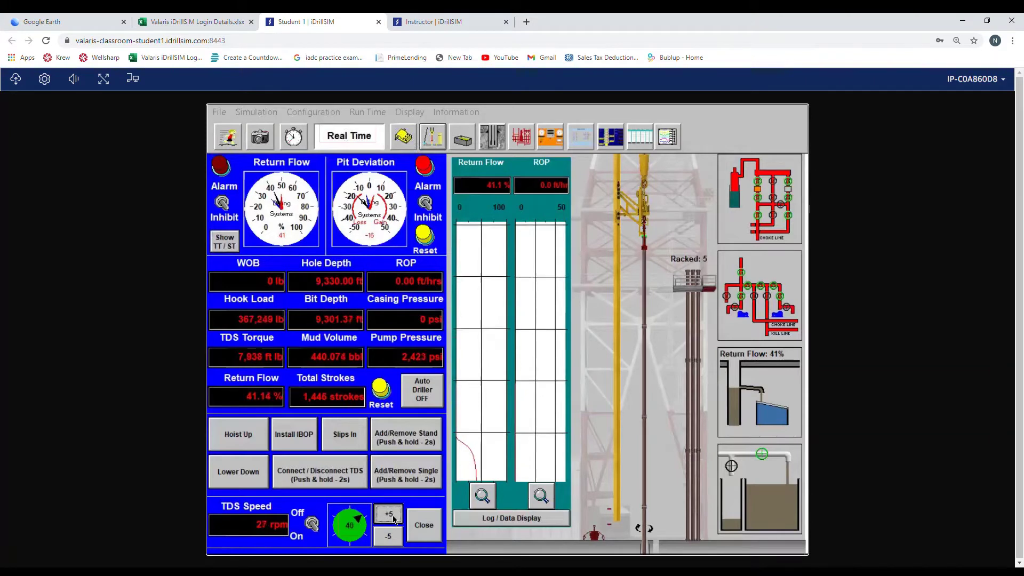
click(393, 517)
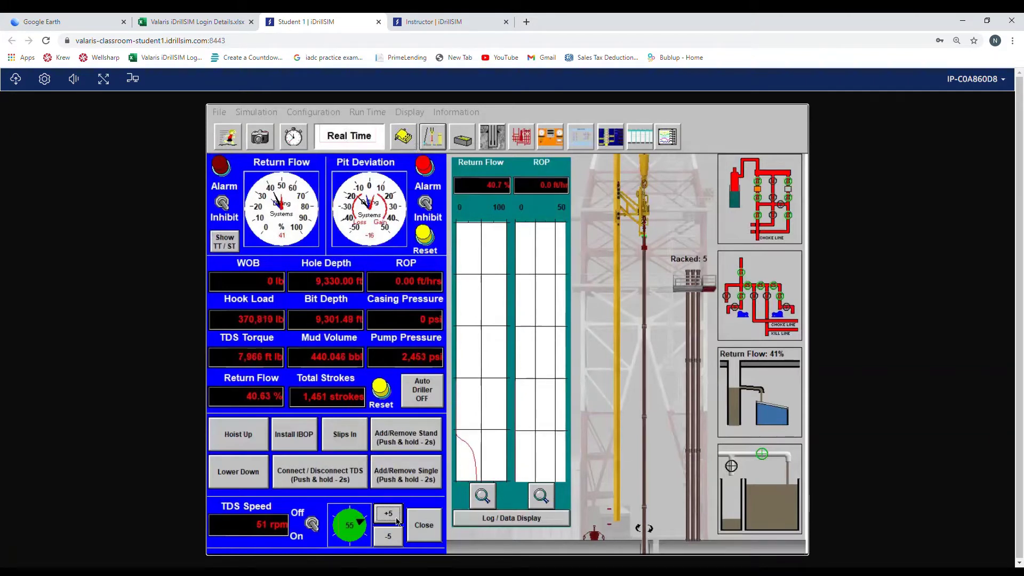
click(396, 518)
click(395, 518)
click(395, 518)
click(397, 519)
click(397, 520)
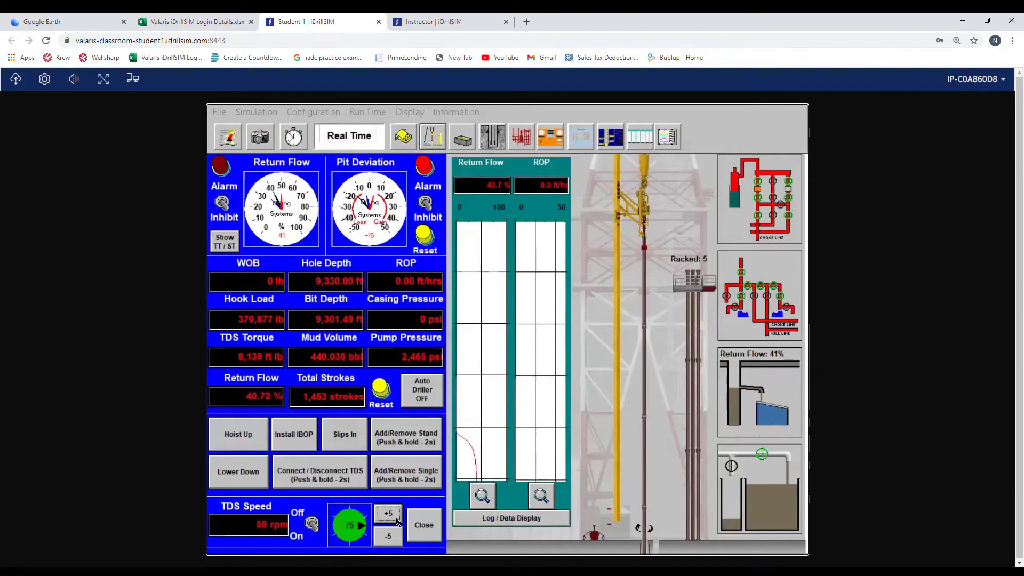
click(396, 520)
click(396, 520)
click(397, 520)
click(396, 519)
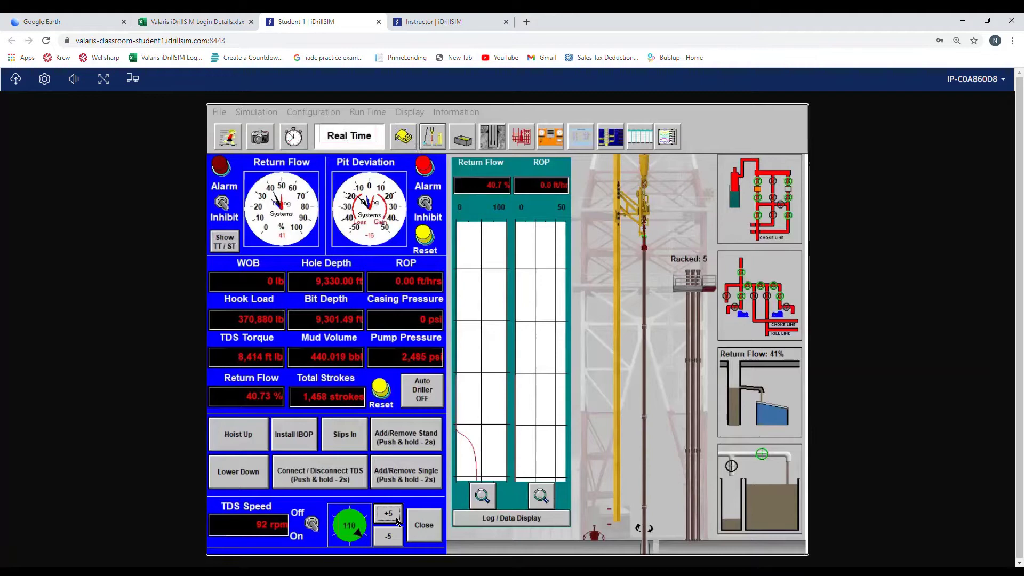
click(396, 520)
click(397, 519)
click(397, 520)
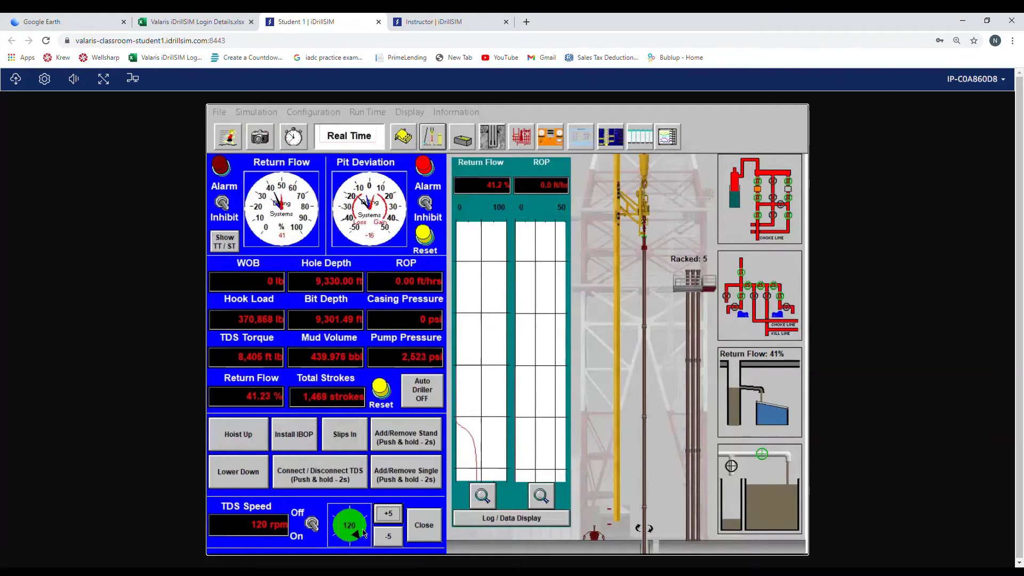
click(423, 529)
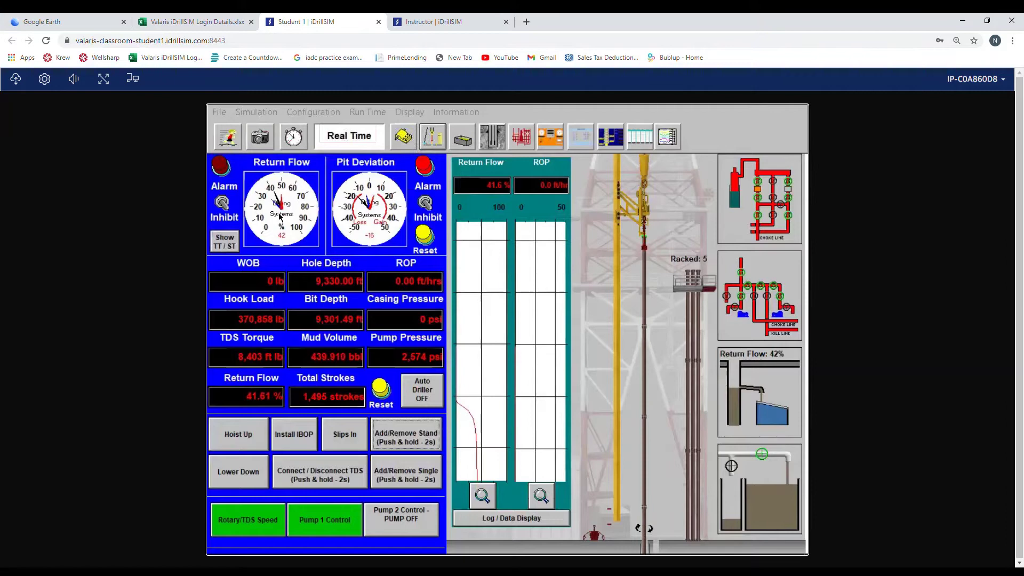
- Select the return flow Low alarm limit and confirm the alarm settings unchanged
click(280, 216)
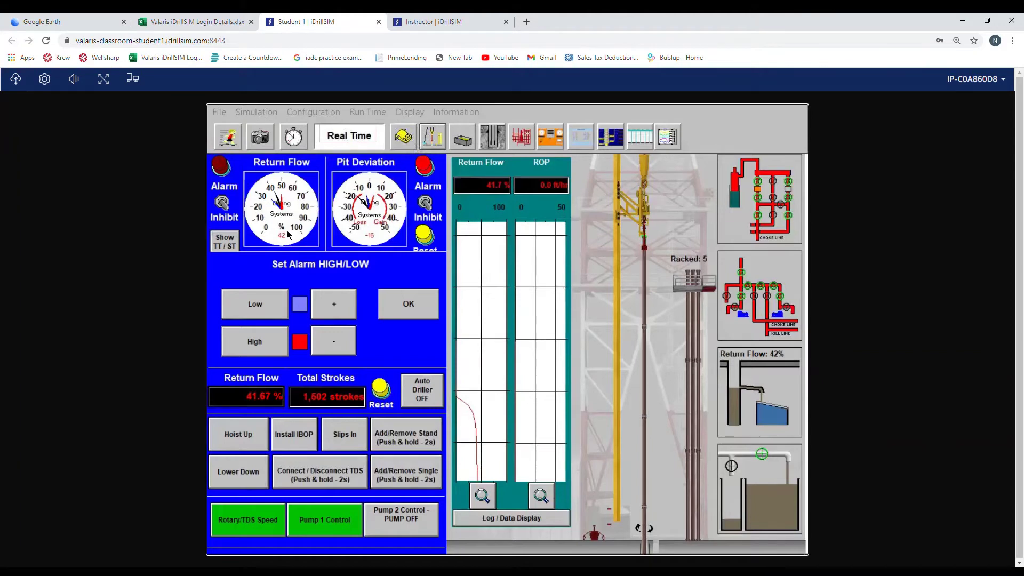
click(258, 308)
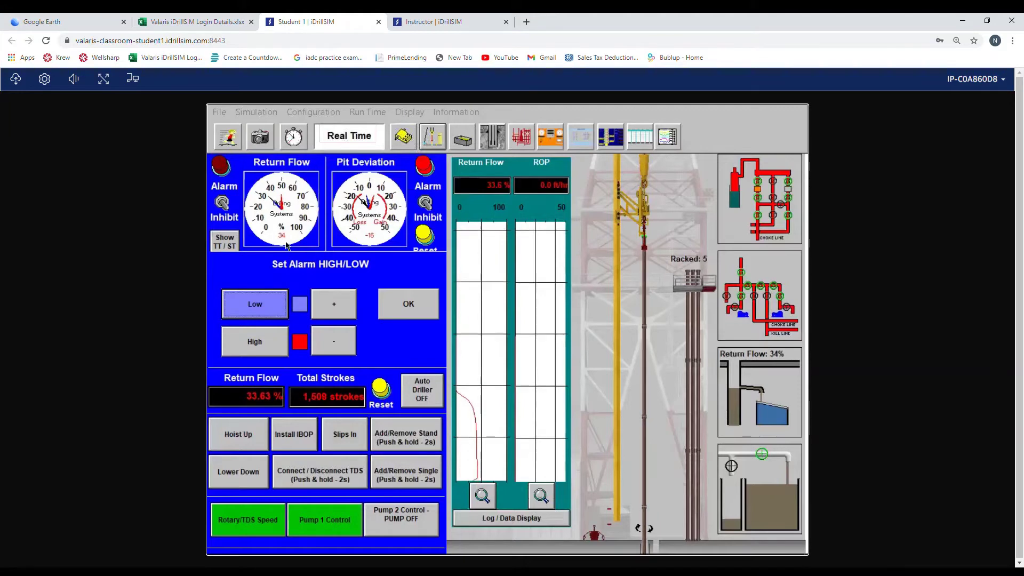
click(395, 302)
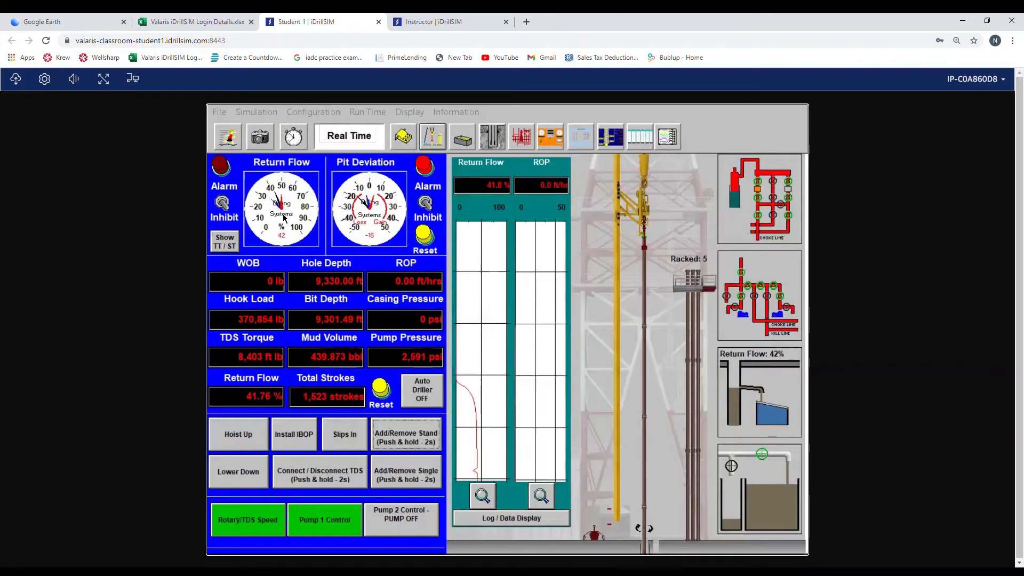
- Raise the return flow Low alarm limit and confirm the new value
click(284, 217)
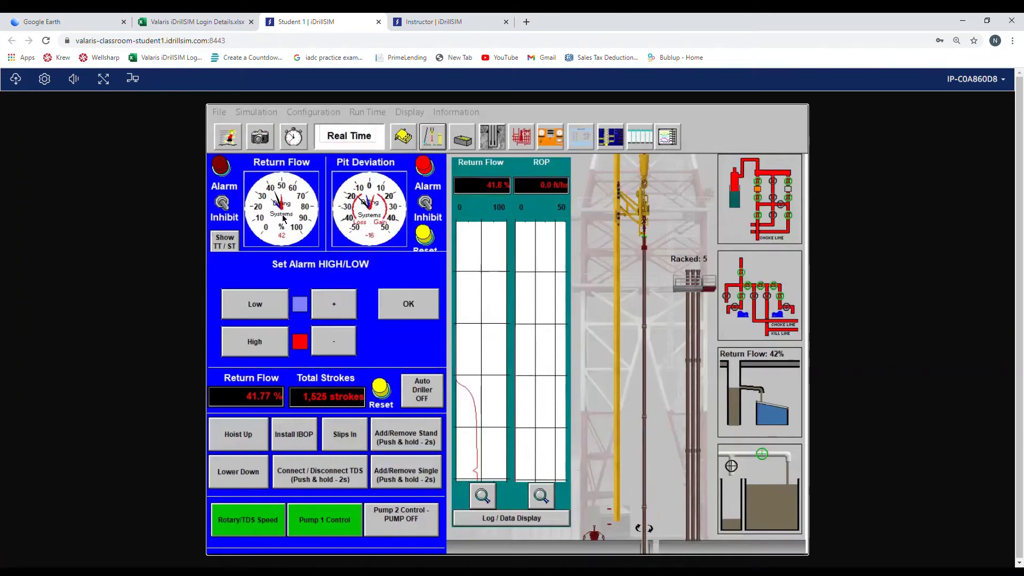
click(264, 306)
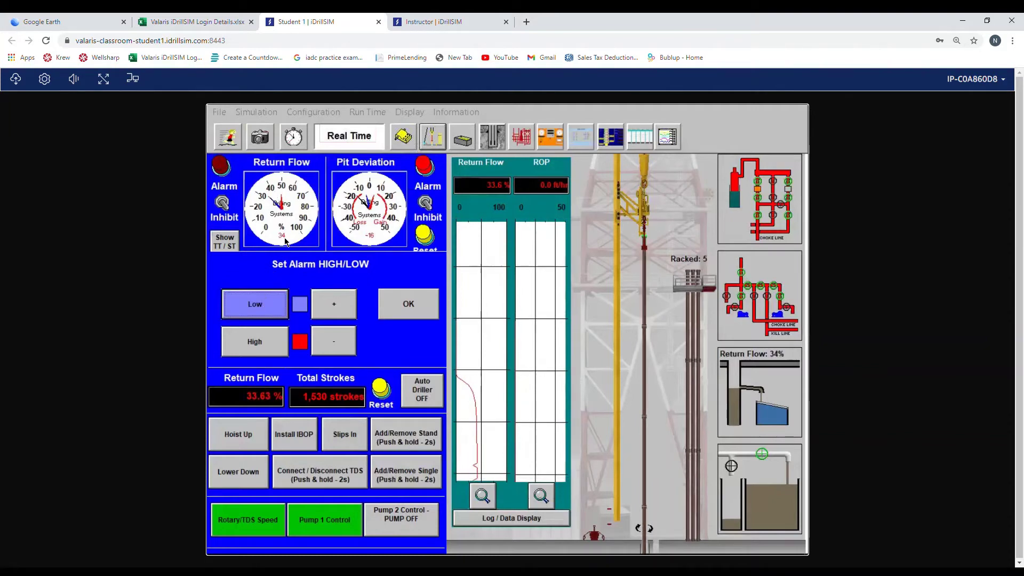
click(332, 305)
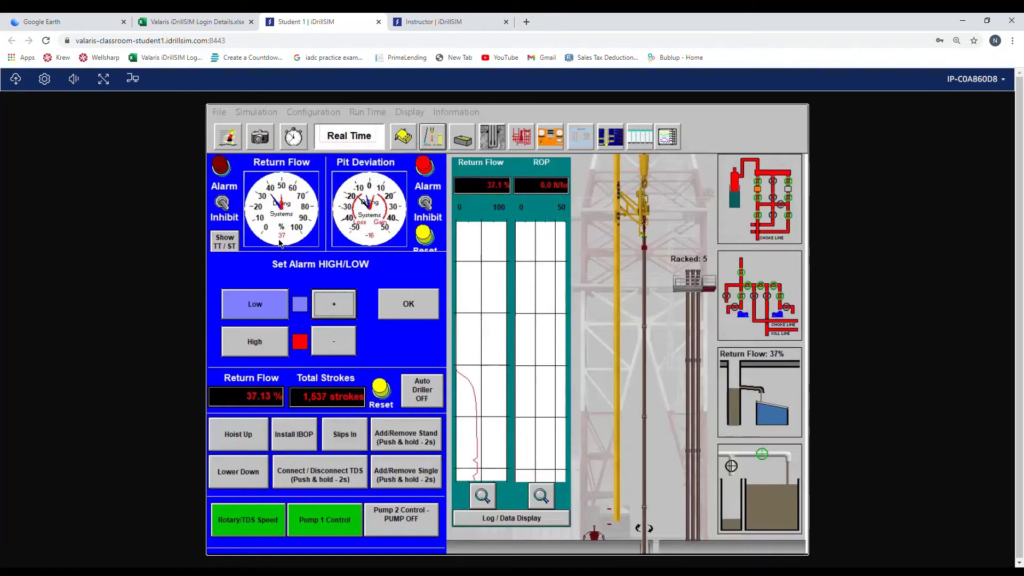
click(407, 307)
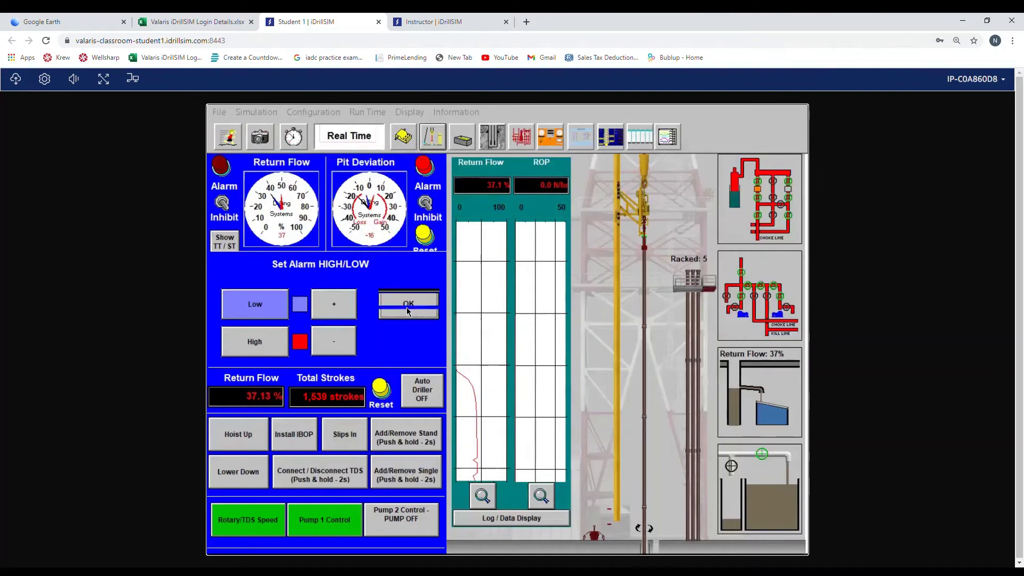
click(279, 241)
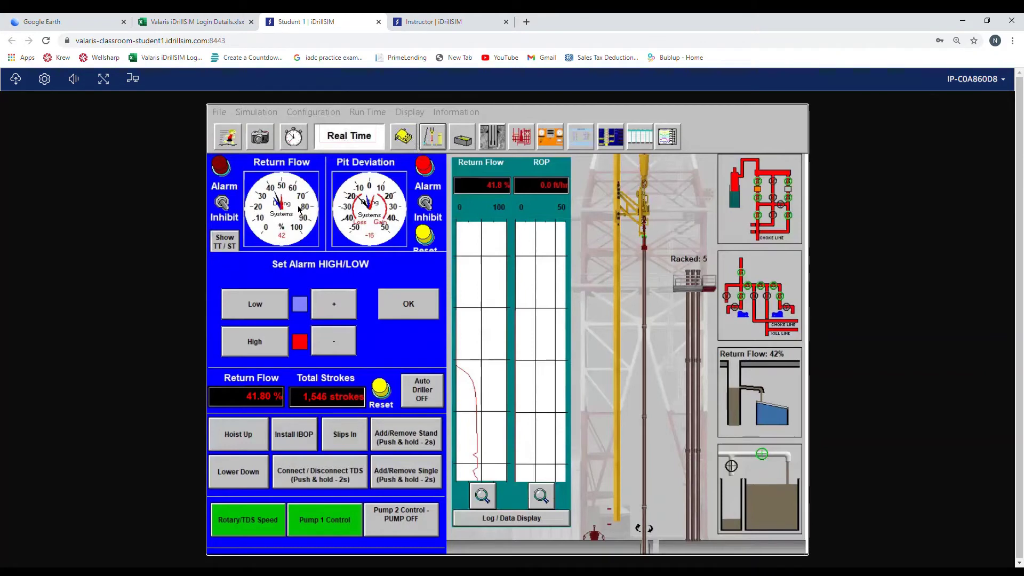
- Lower the return flow High alarm limit and confirm it
click(262, 347)
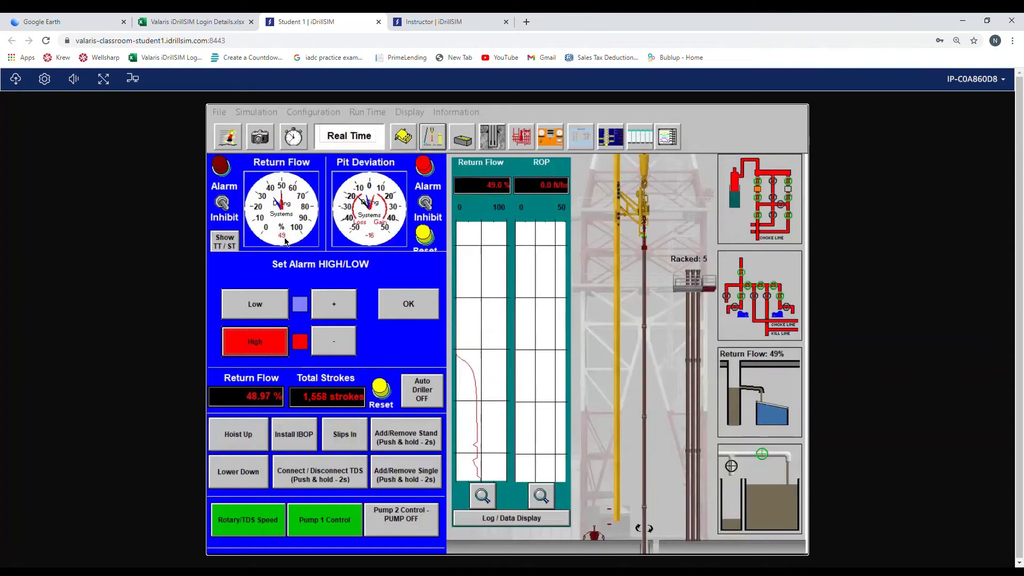
click(329, 355)
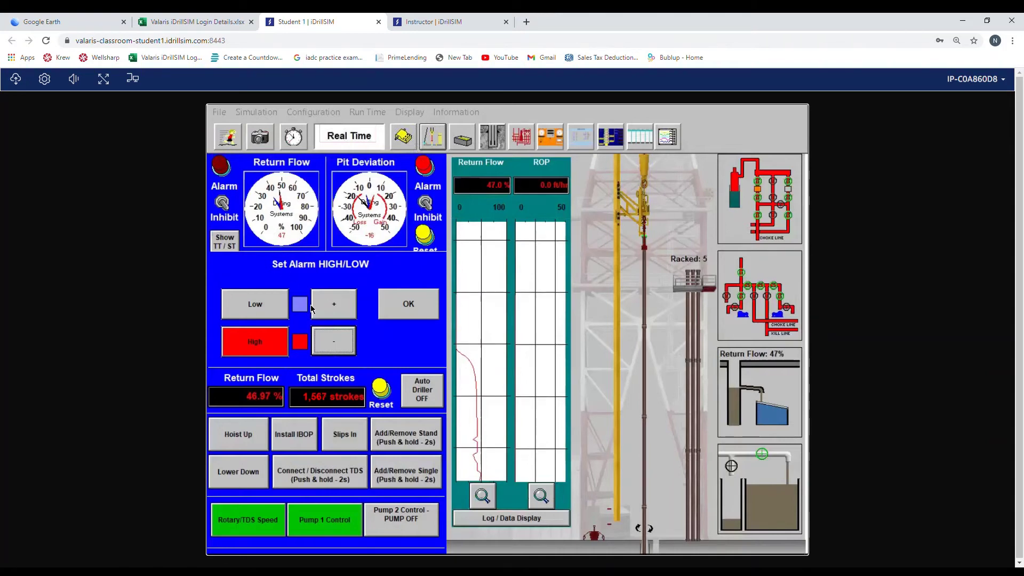
click(397, 306)
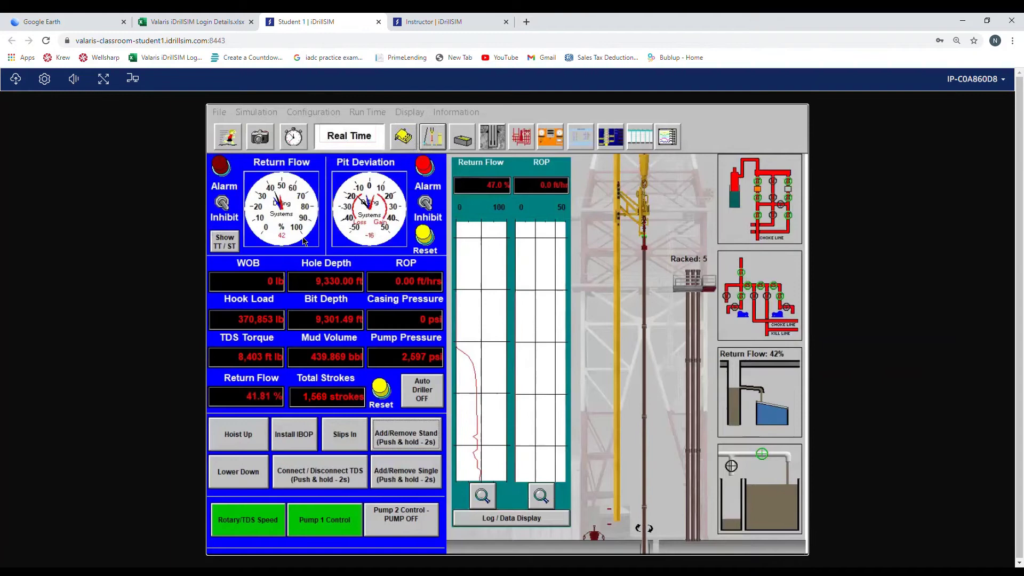
- Recheck the return flow Low and High limits, then clear the return flow alarm inhibit
click(285, 217)
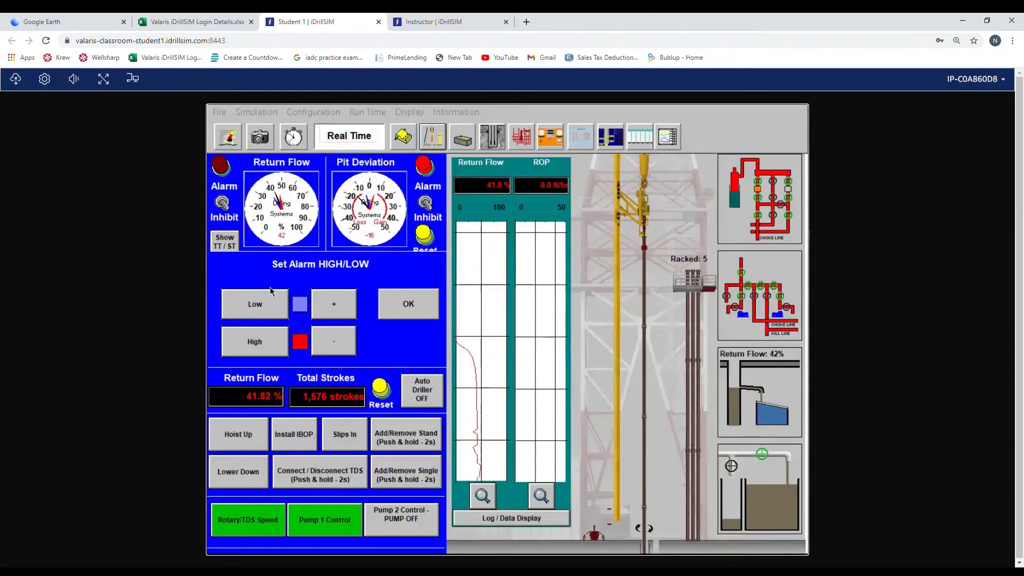
click(262, 306)
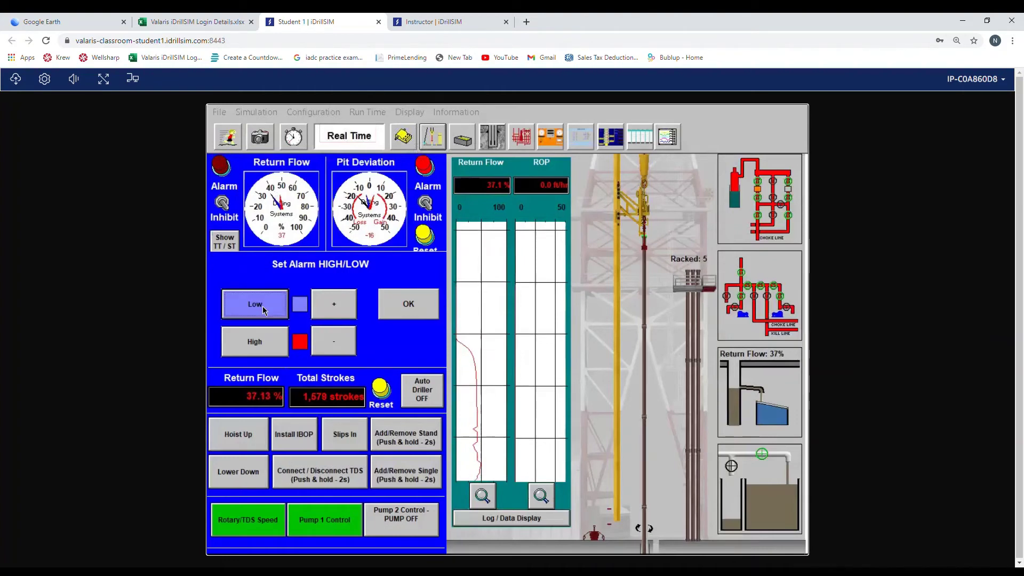
click(253, 347)
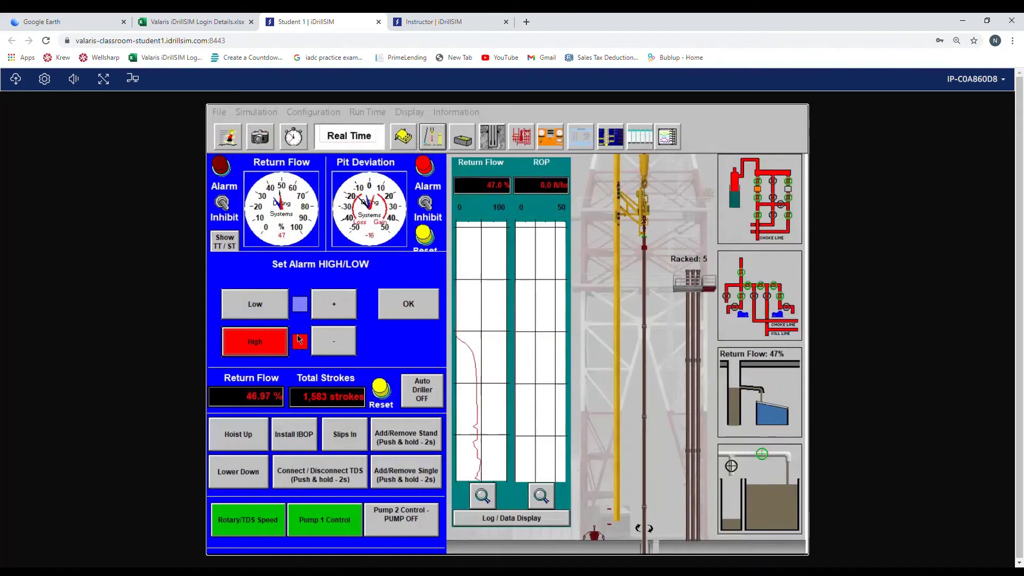
click(387, 302)
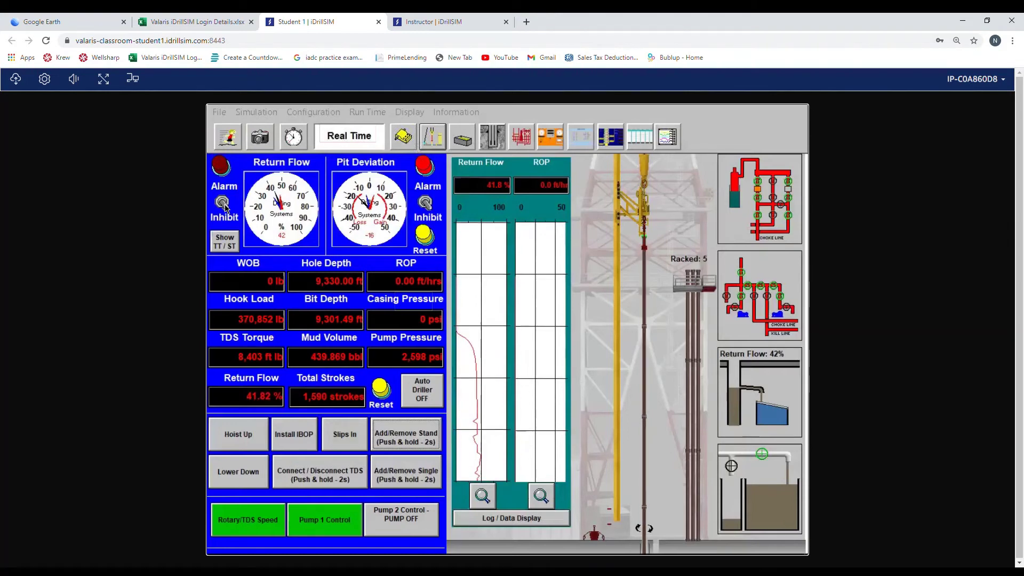
click(223, 205)
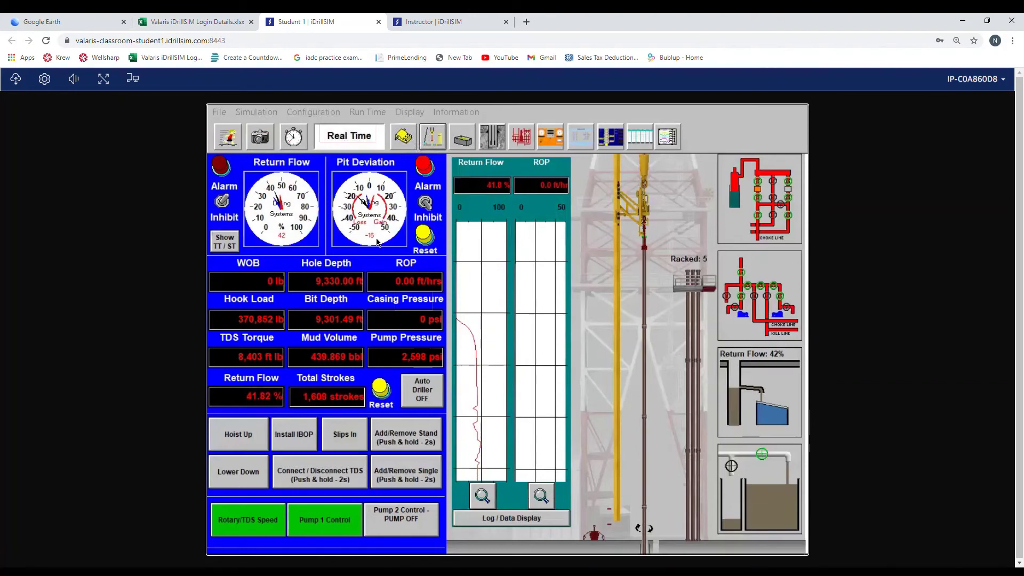
- Reset the pit deviation reading, then set its Low alarm to -5 and confirm
click(425, 236)
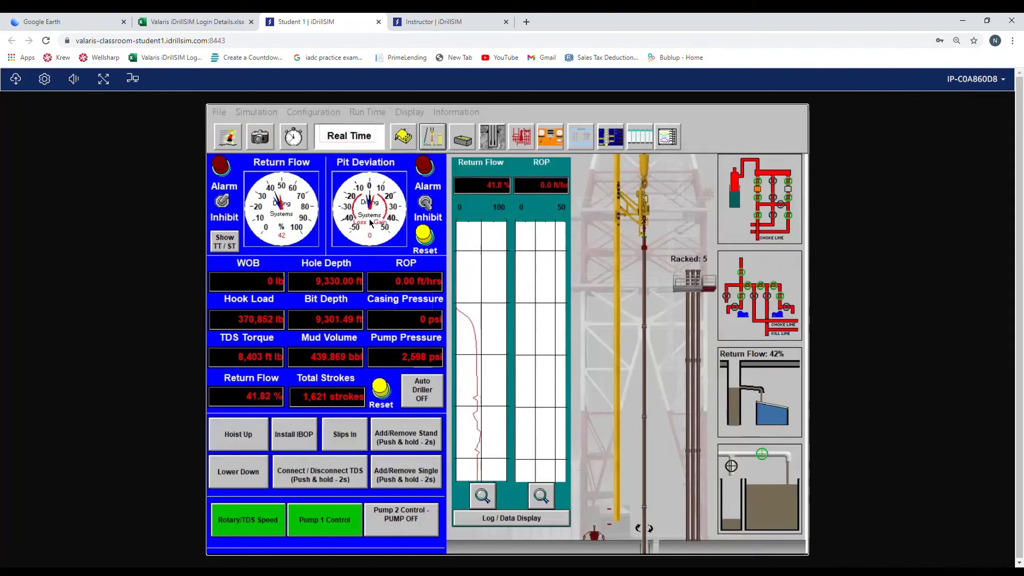
click(369, 219)
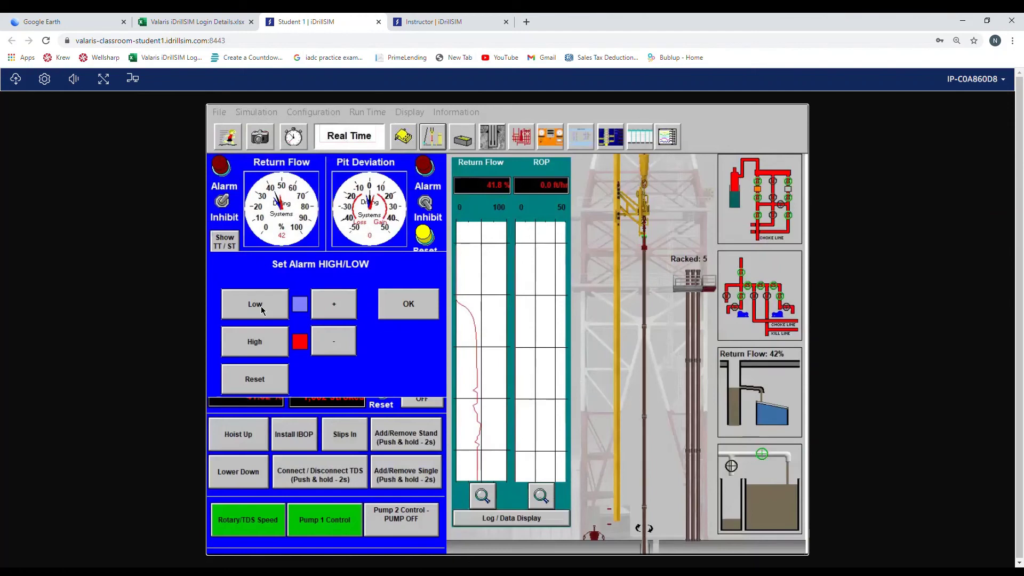
click(258, 305)
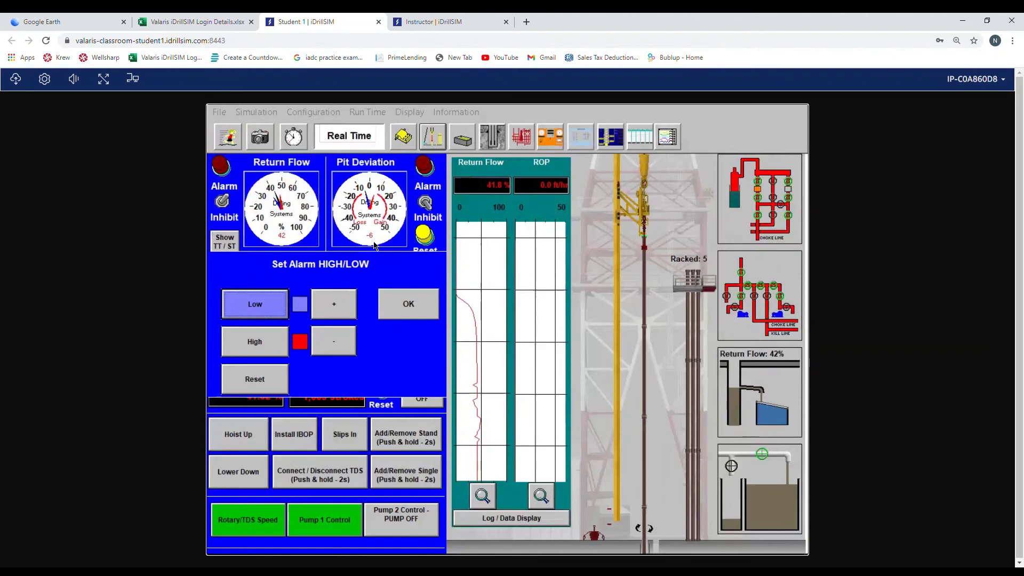
click(338, 306)
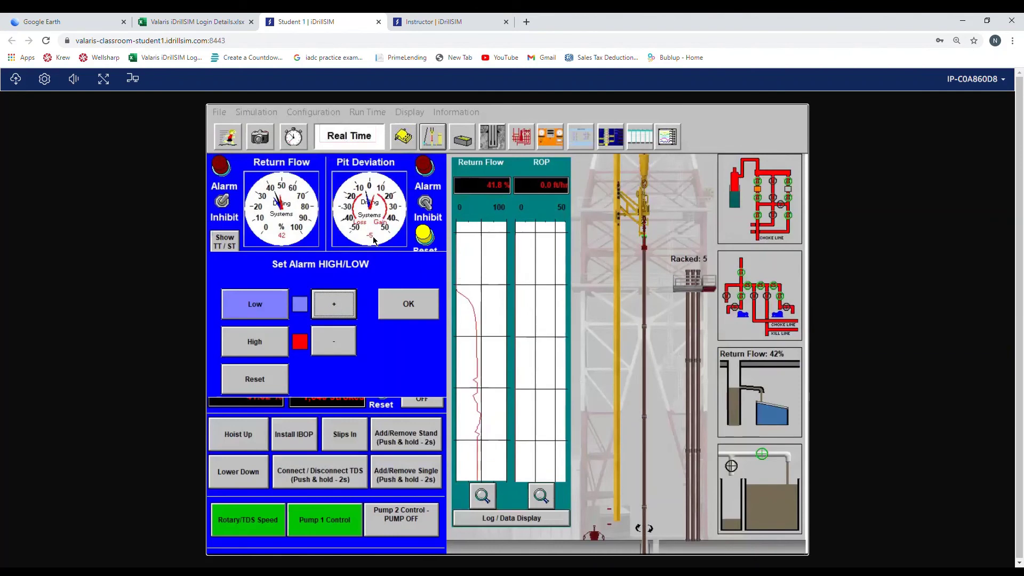
click(395, 302)
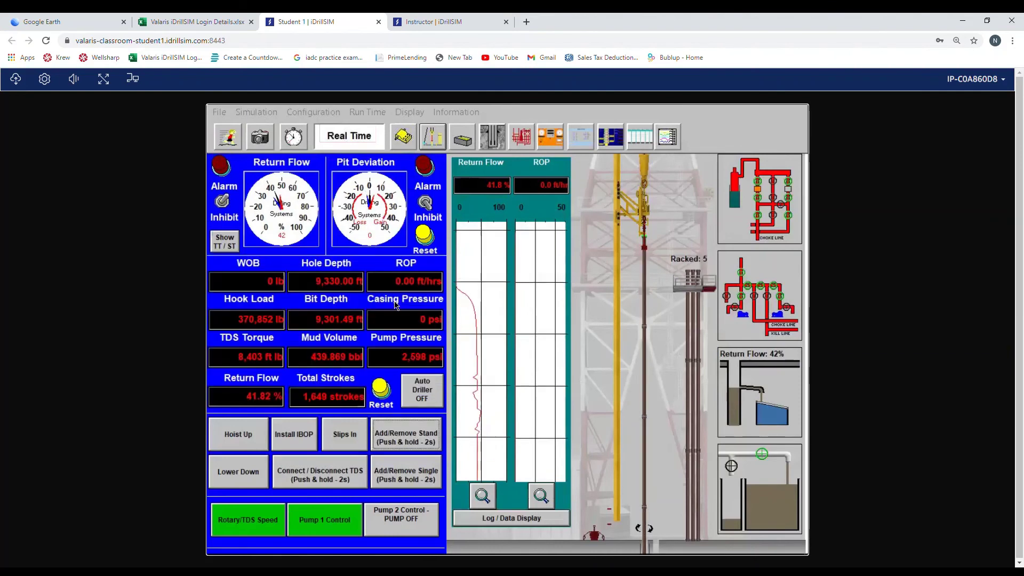
- Set the pit deviation High alarm limit to 5 and confirm it
click(371, 217)
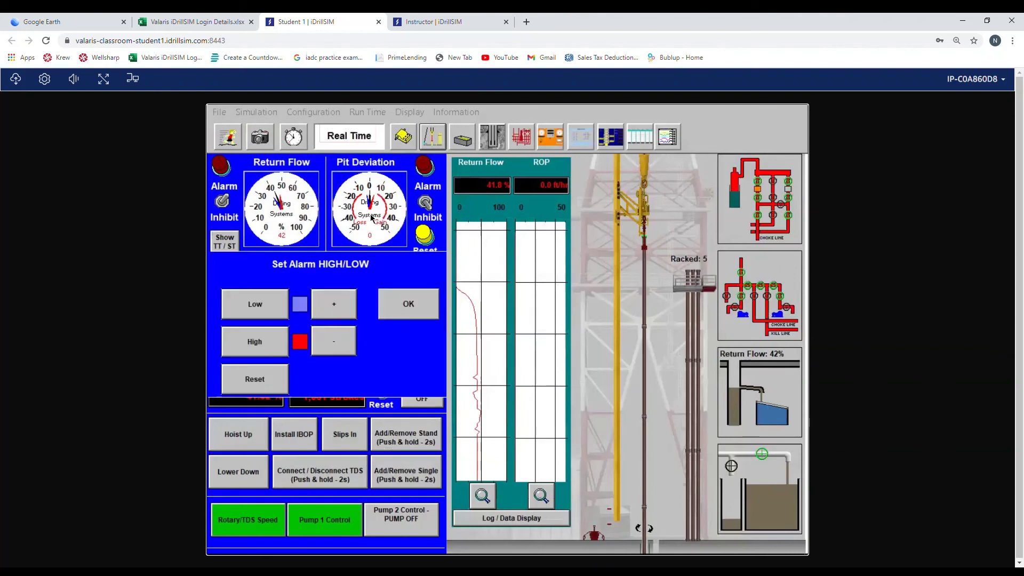
click(261, 343)
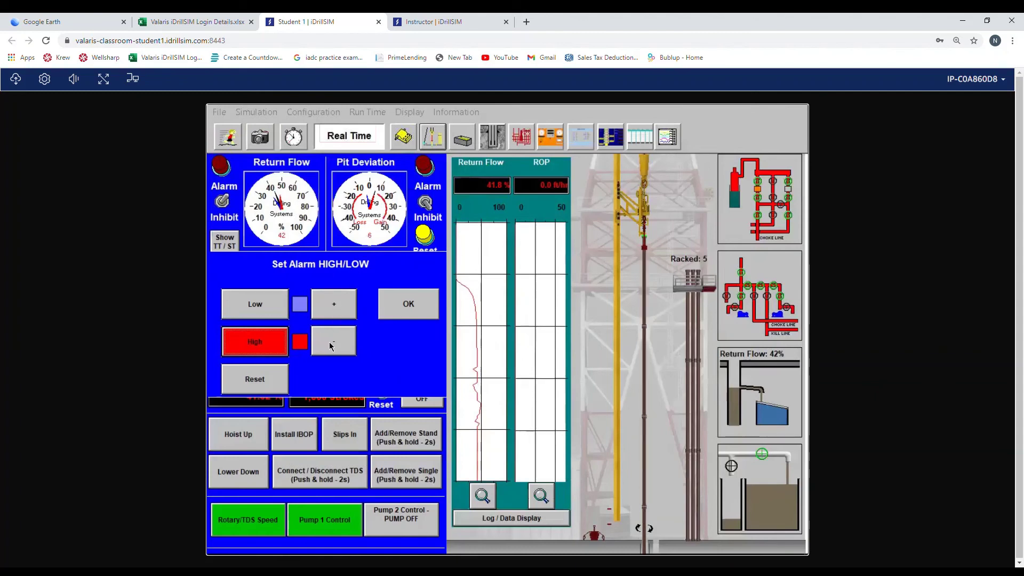
click(331, 346)
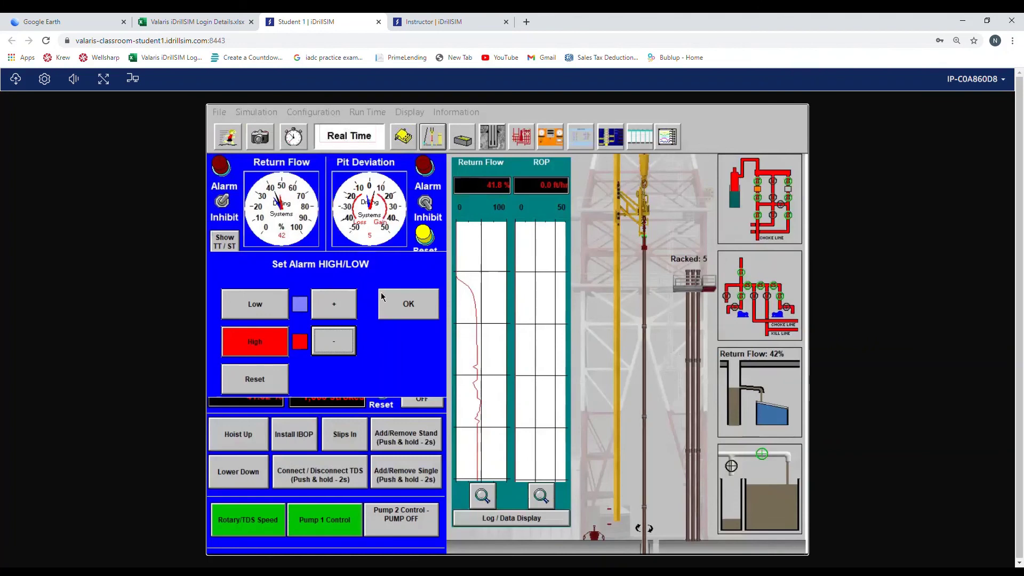
click(395, 302)
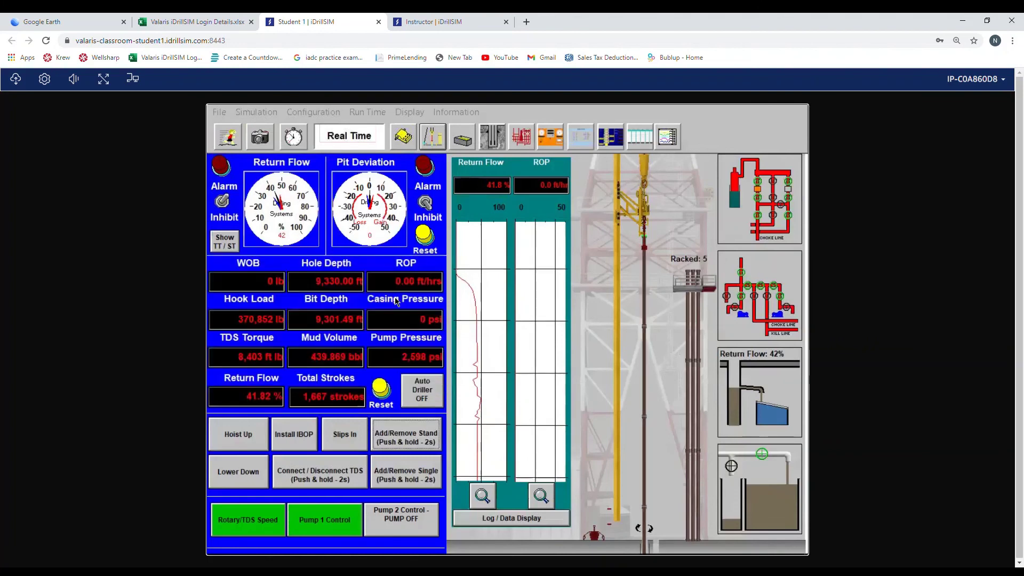
- Verify pit deviation limits of -5 and 5, then clear the pit deviation alarm inhibit
click(374, 217)
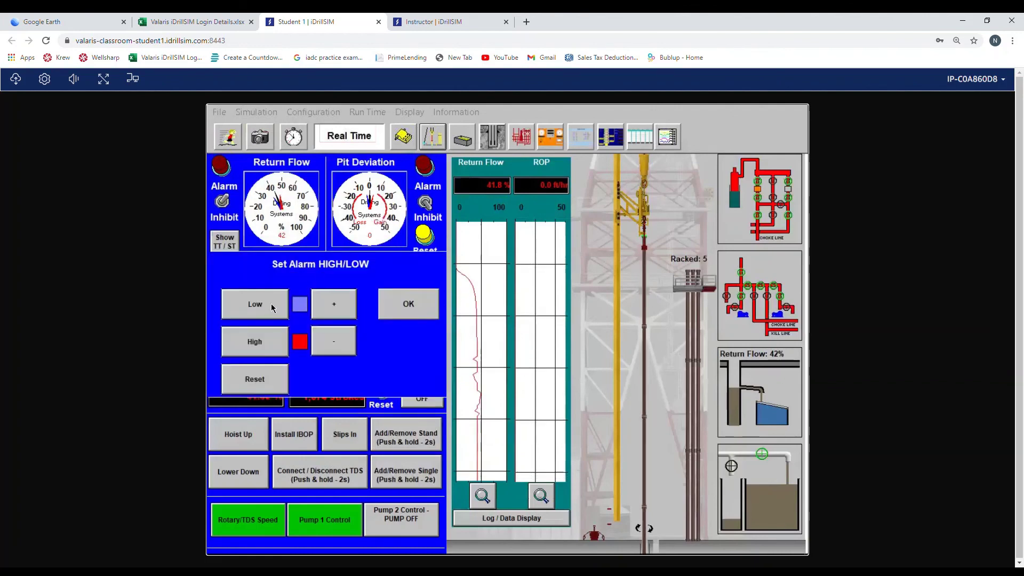
click(271, 303)
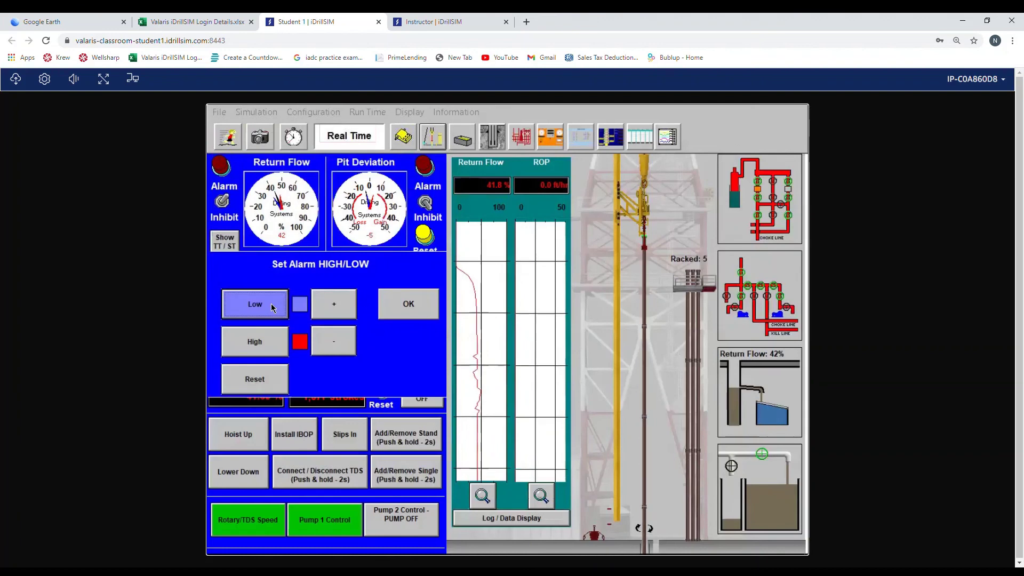
click(262, 344)
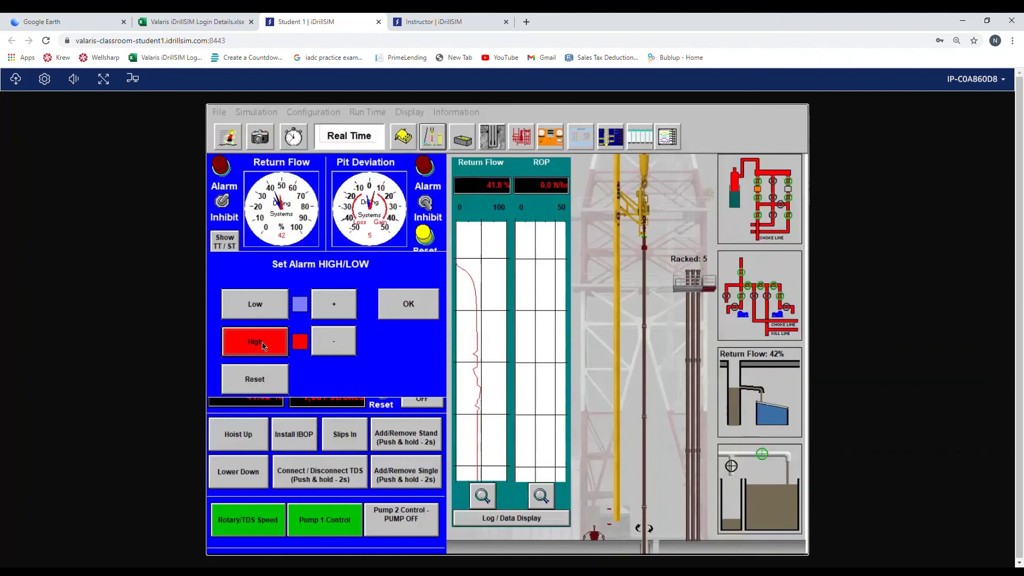
click(389, 300)
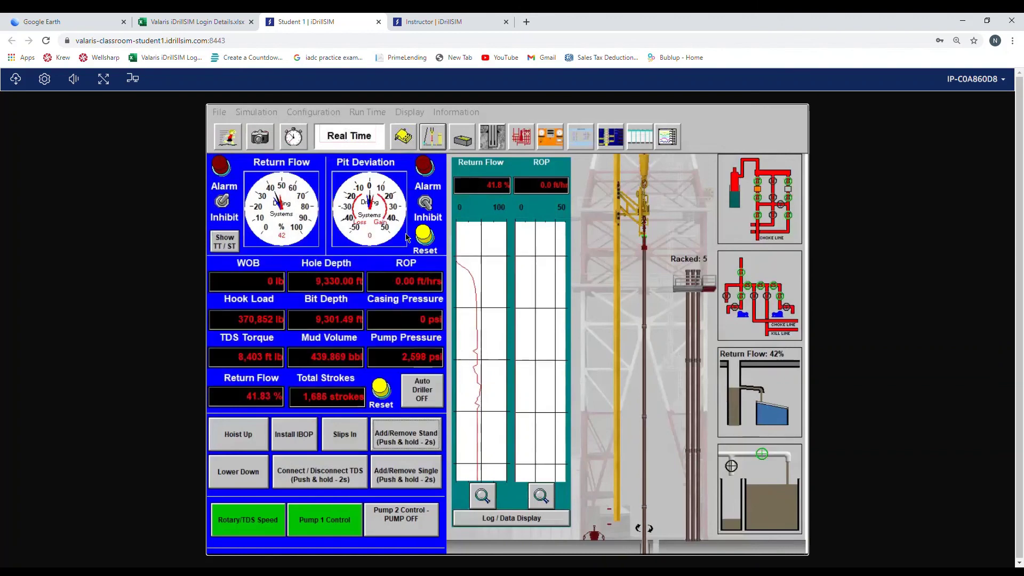
click(430, 206)
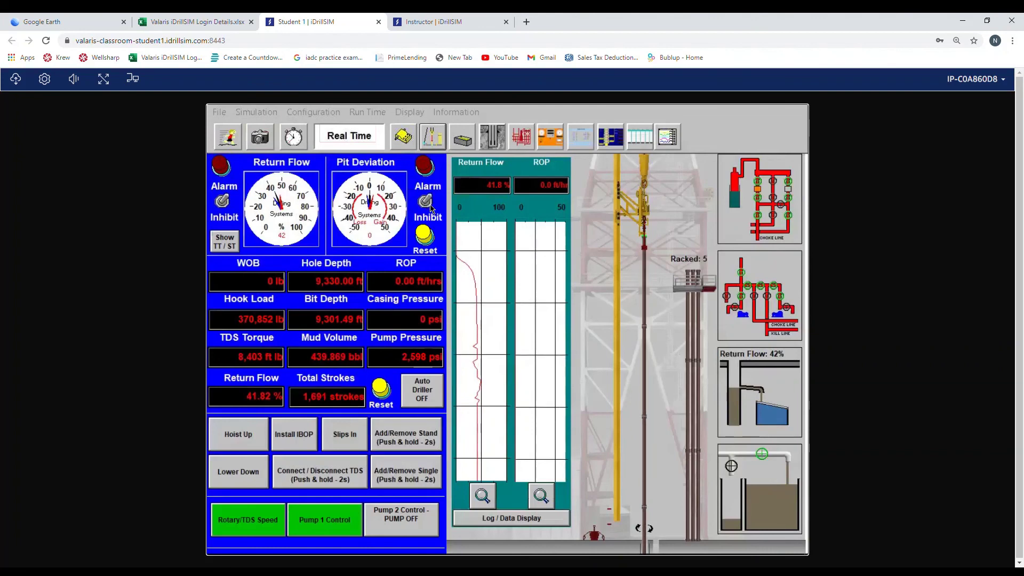